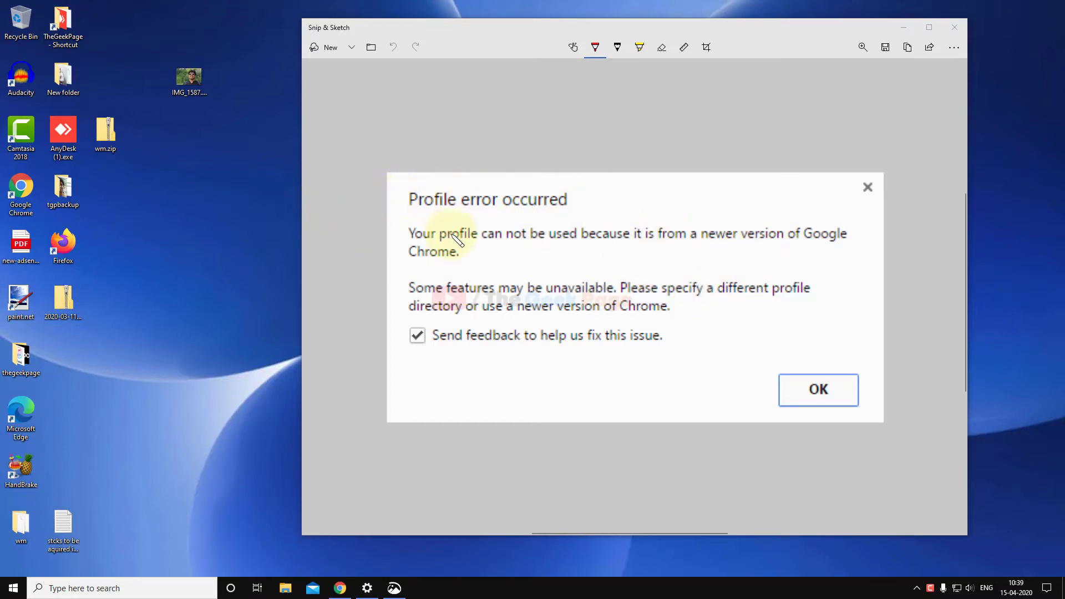
Close the error screenshot and open the %localappdata% folder from Windows Search
left_click(904, 32)
left_click(89, 588)
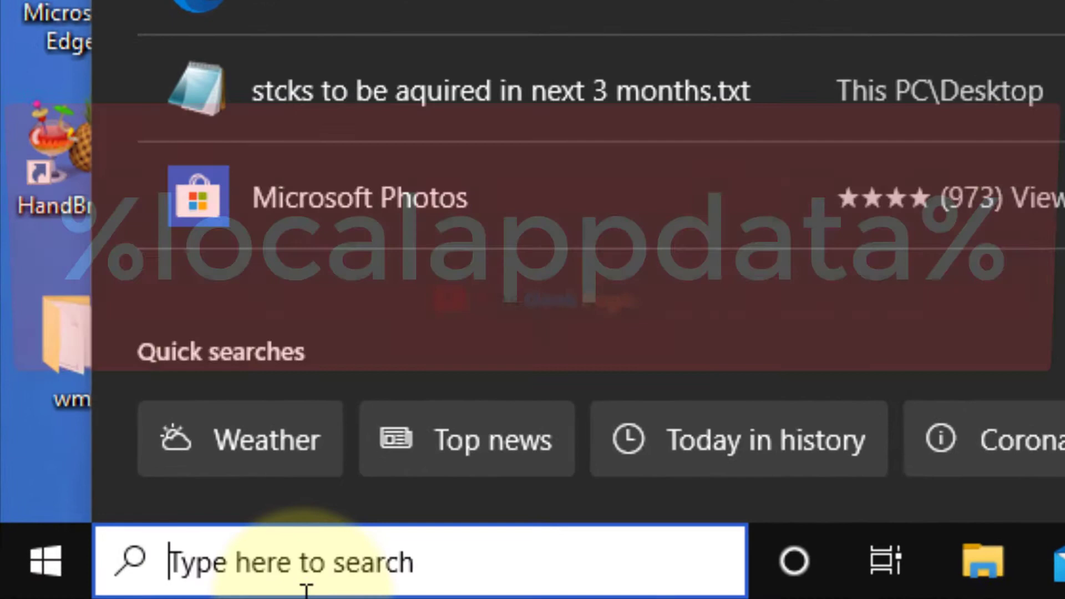
type("%localapp")
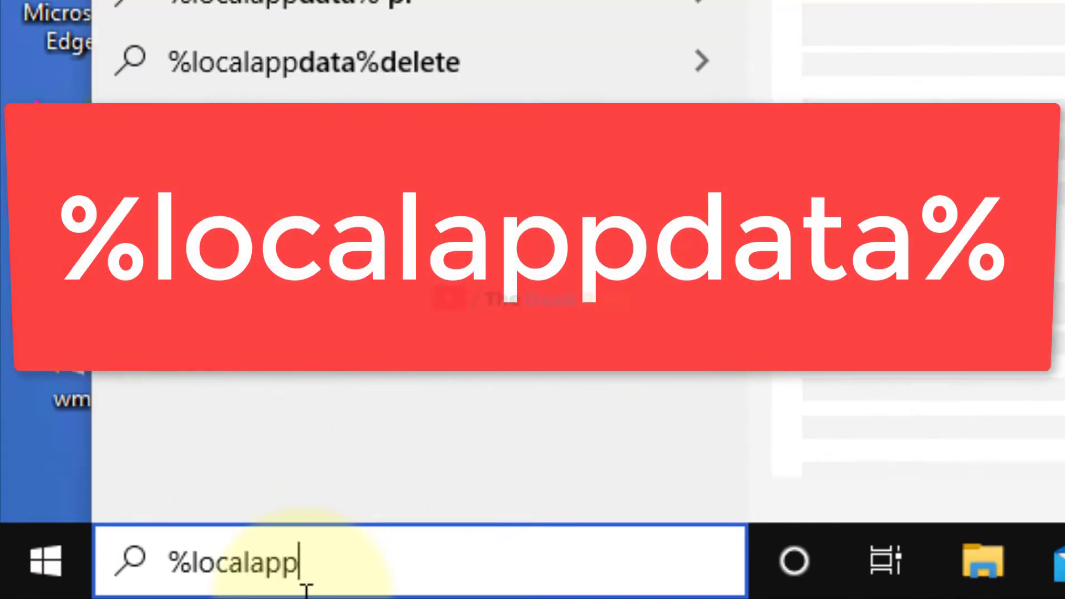
type("data%")
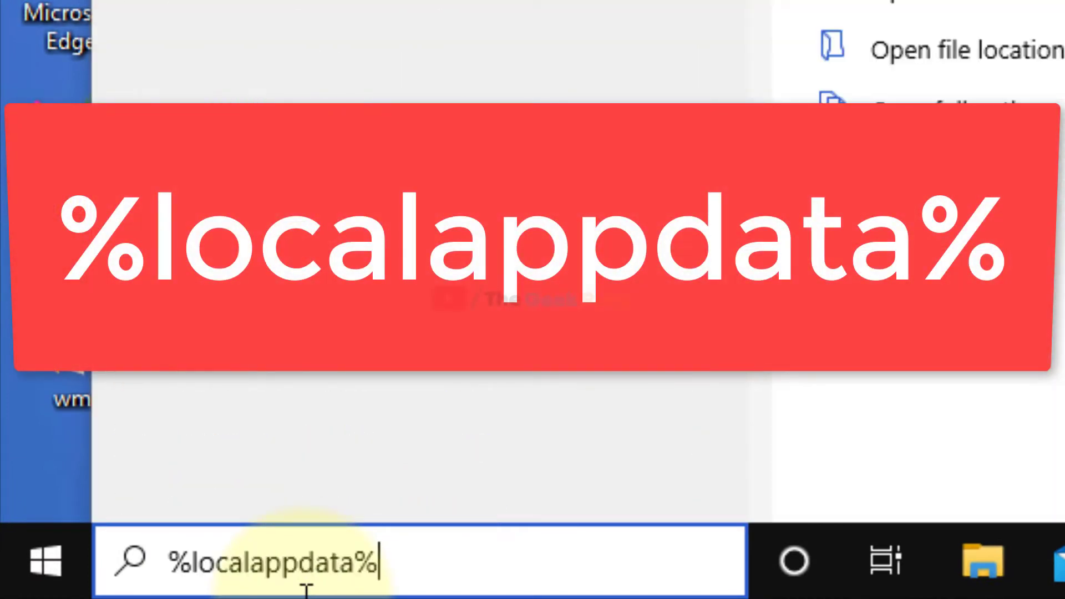
left_click_drag(171, 574, 383, 574)
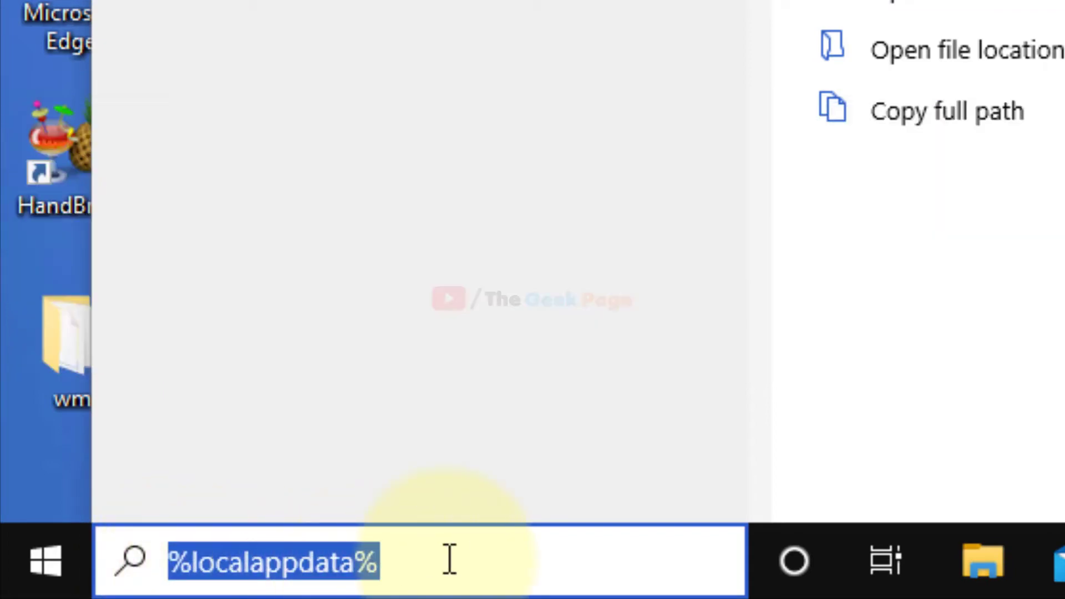
left_click(447, 561)
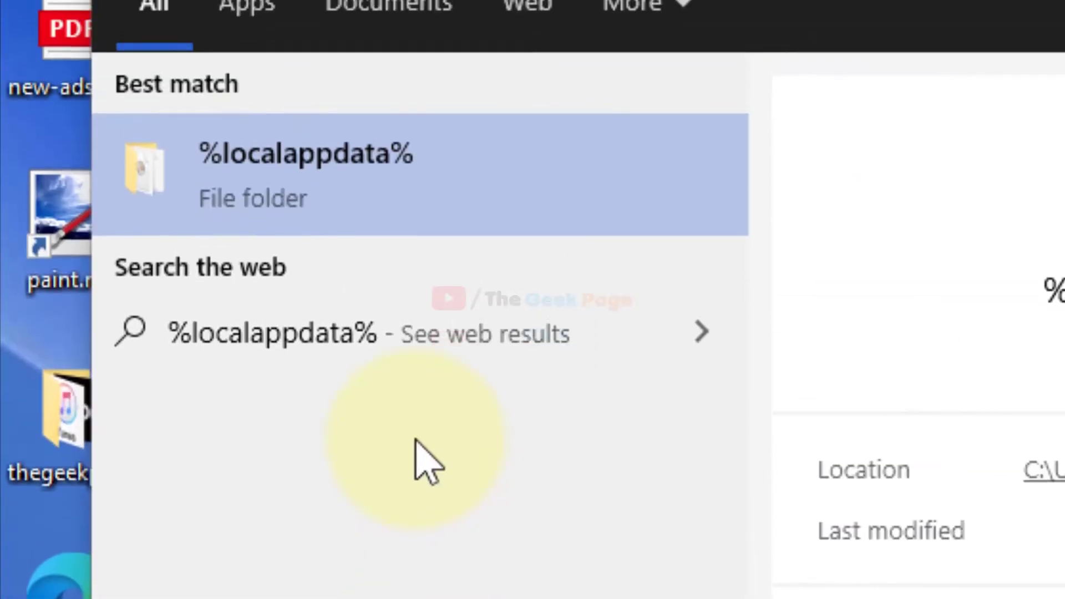
left_click(320, 192)
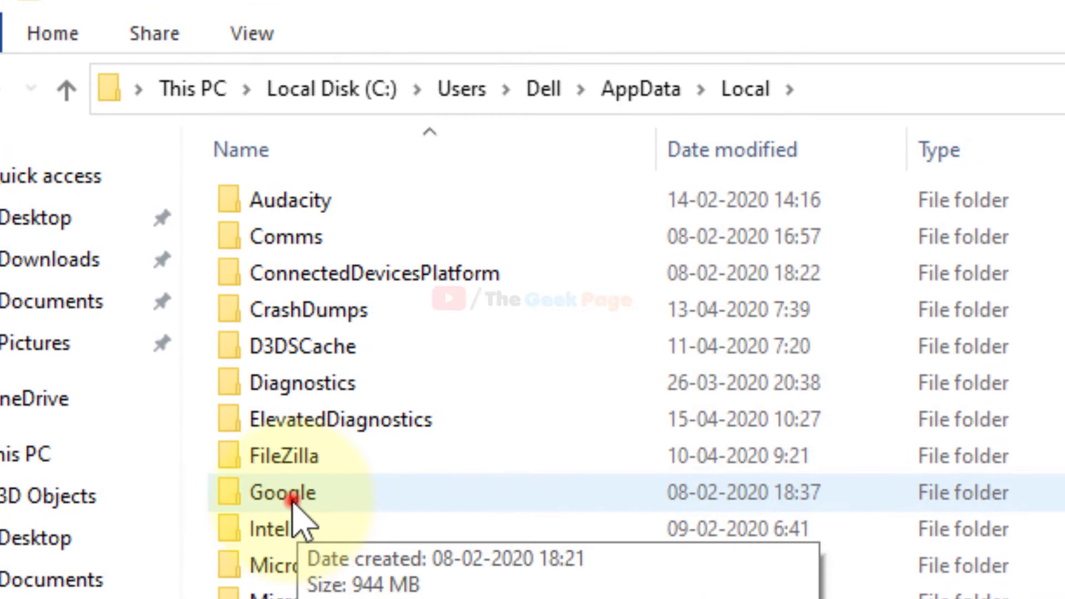
Navigate into Google > Chrome > User Data and select the Default profile folder
left_click(295, 499)
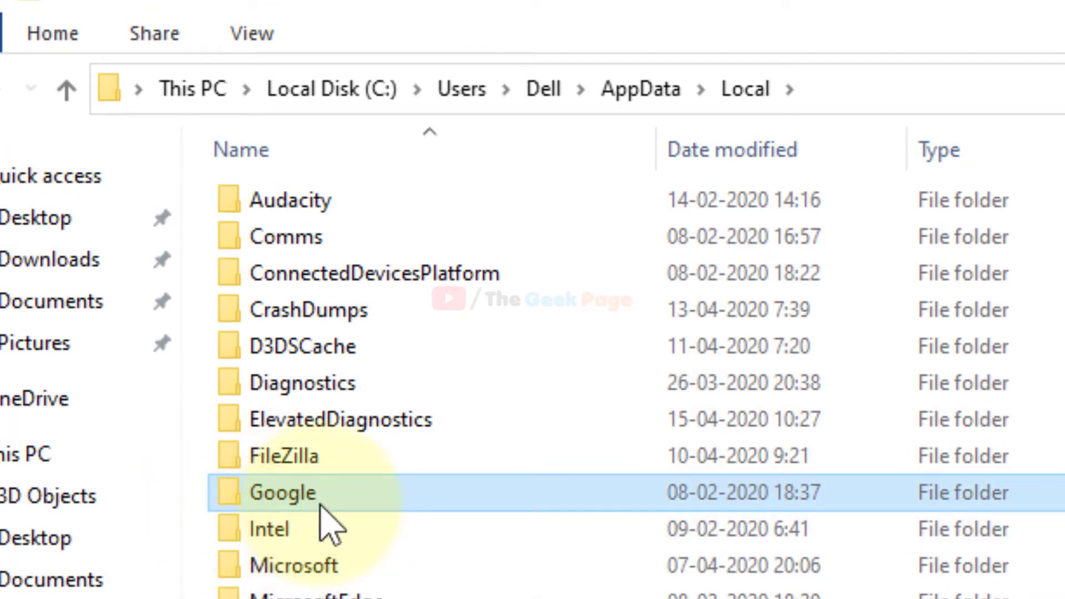
double_click(320, 500)
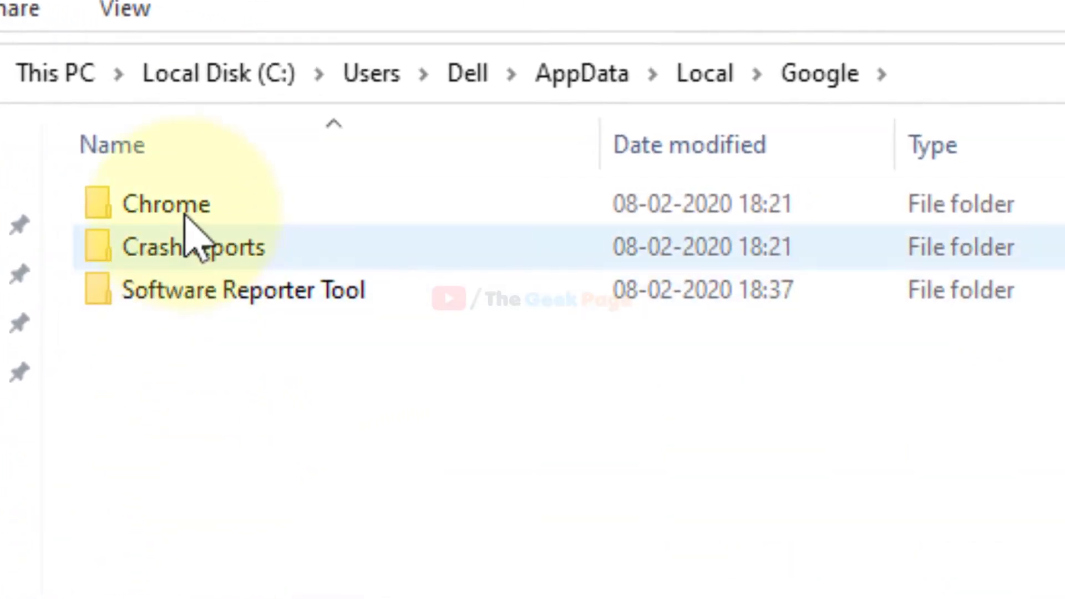
left_click(178, 206)
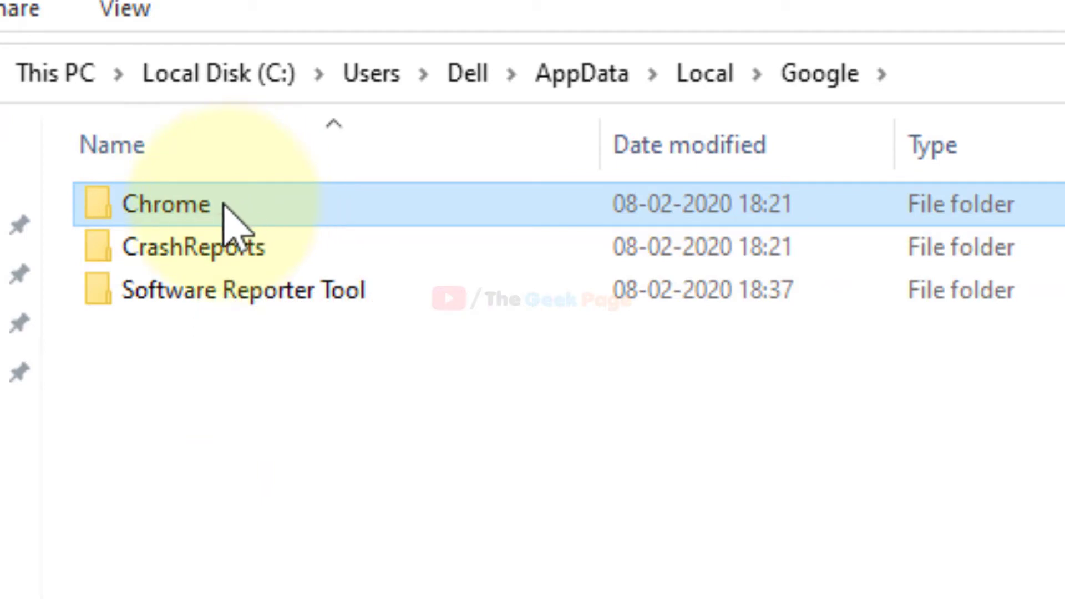
double_click(179, 207)
left_click(170, 225)
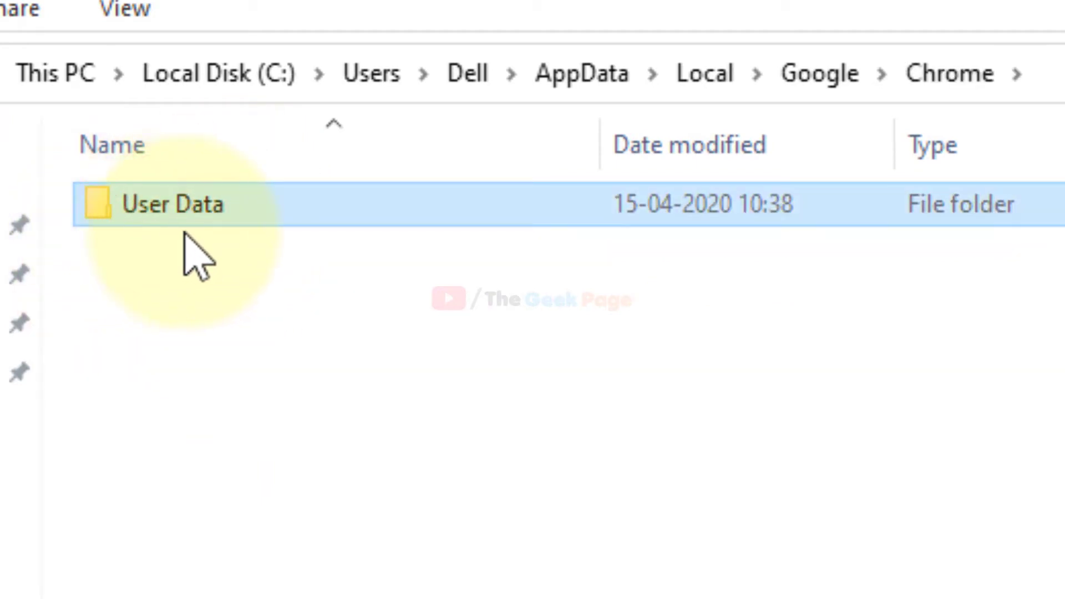
double_click(236, 218)
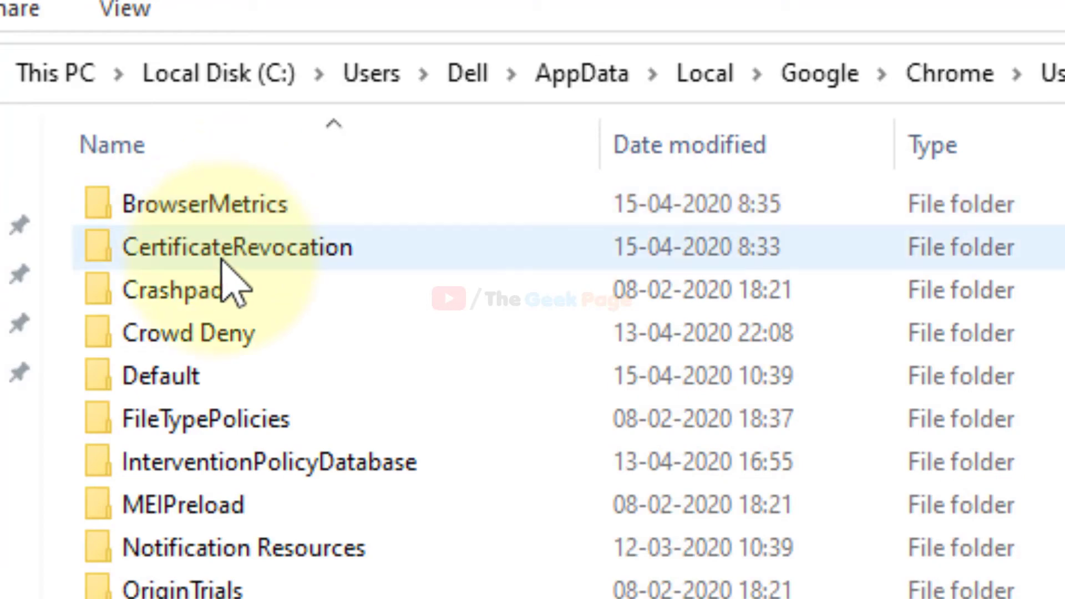
left_click(179, 291)
key("Down")
key("Down")
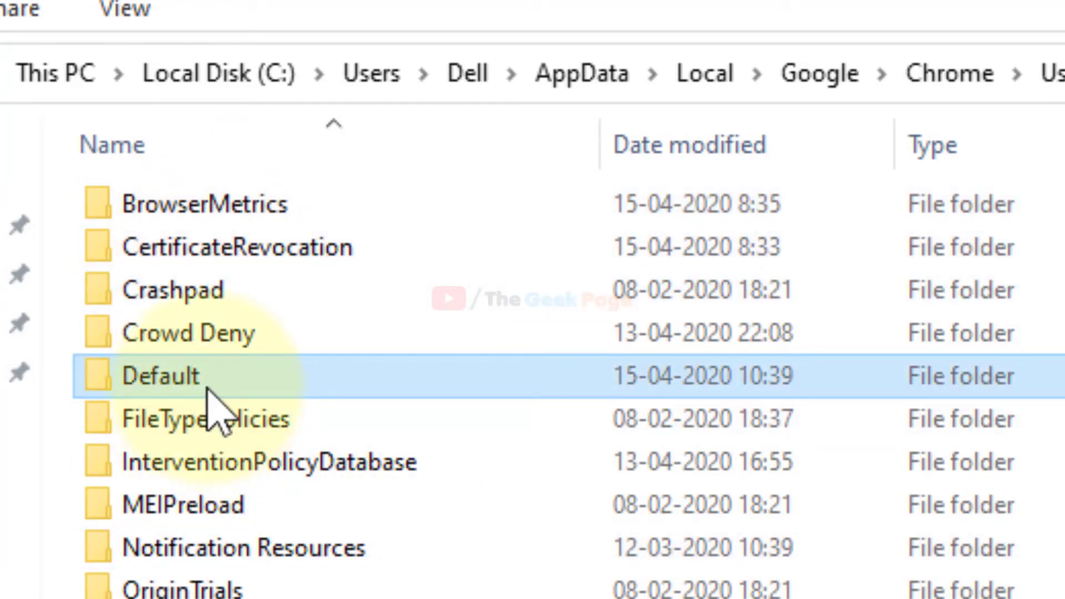
Delete the Web Data file inside the Default profile folder
double_click(209, 391)
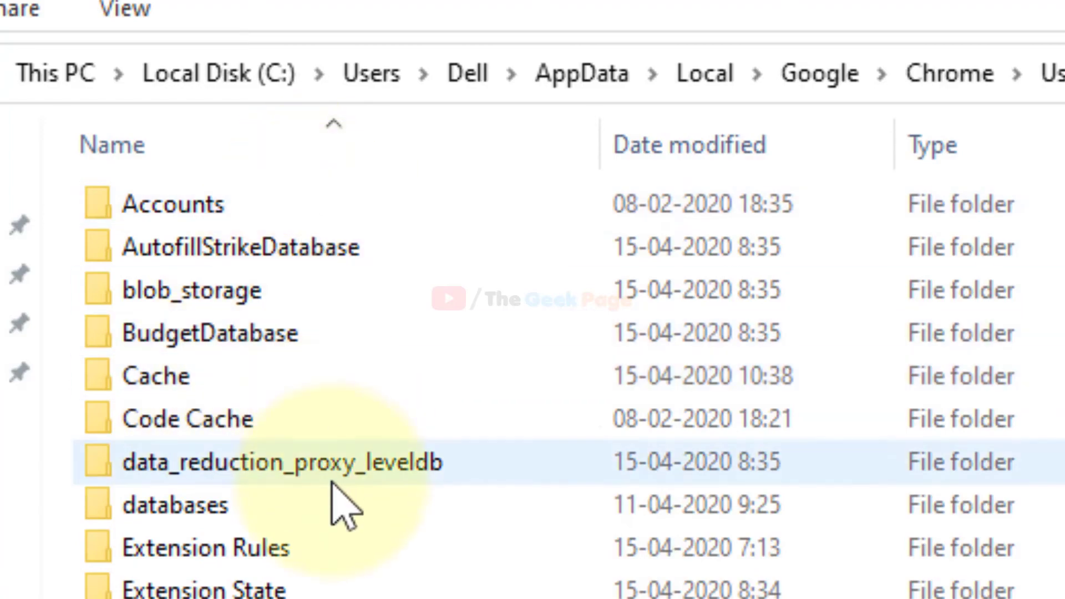
scroll(445, 288, "down", 5)
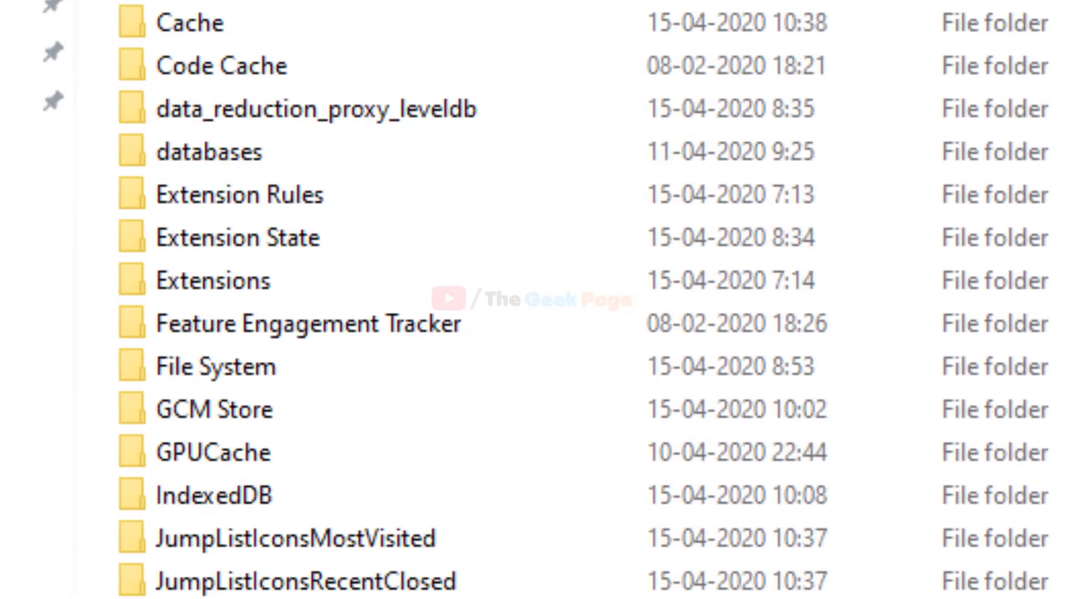
scroll(445, 288, "down", 5)
scroll(444, 288, "down", 5)
scroll(445, 289, "down", 3)
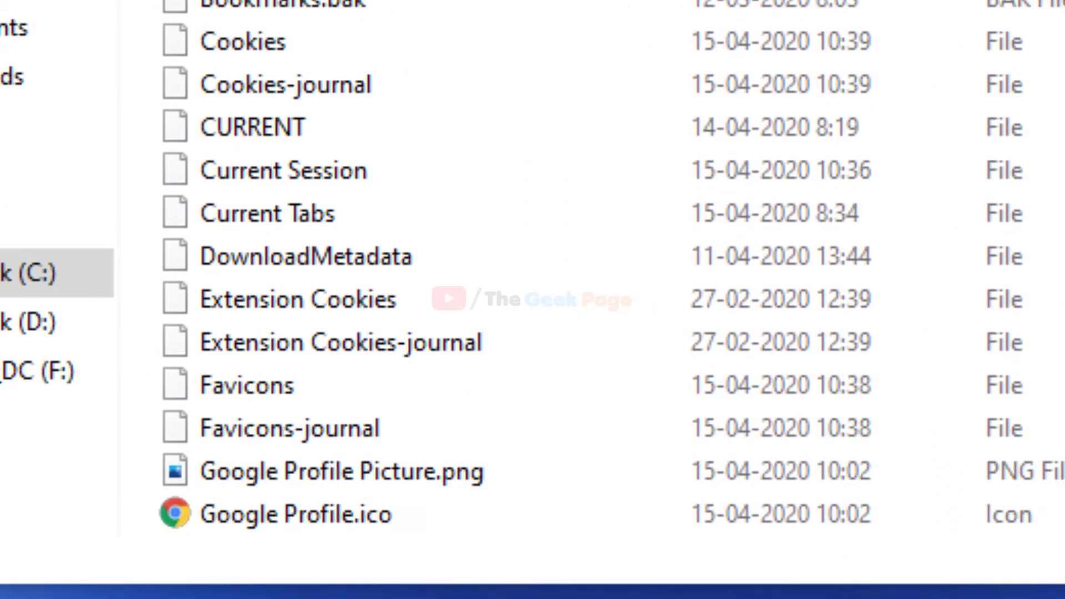
scroll(444, 288, "down", 5)
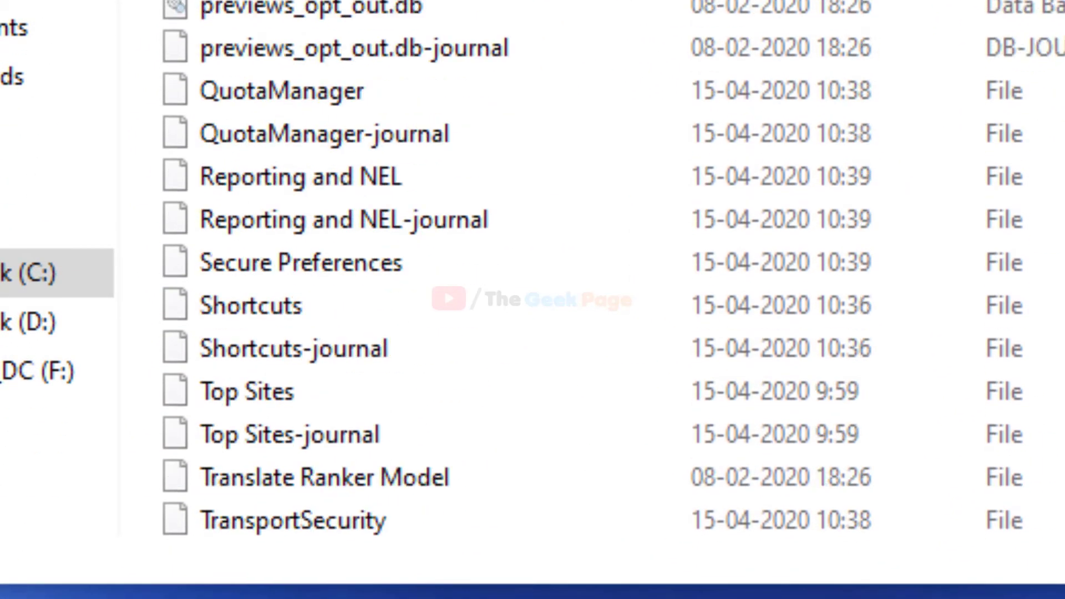
scroll(445, 288, "down", 3)
left_click(250, 469)
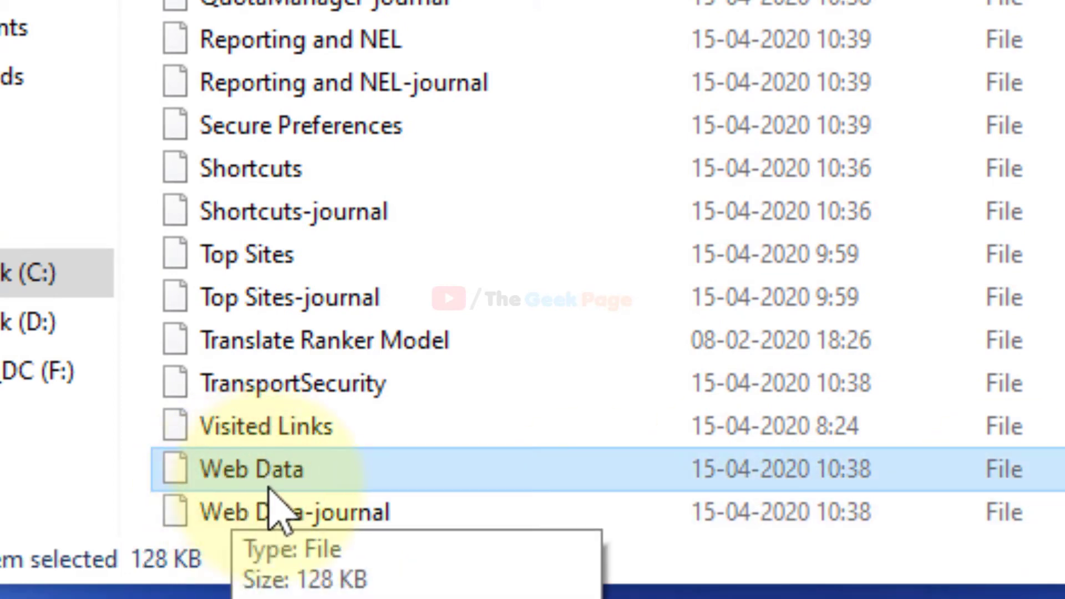
right_click(283, 491)
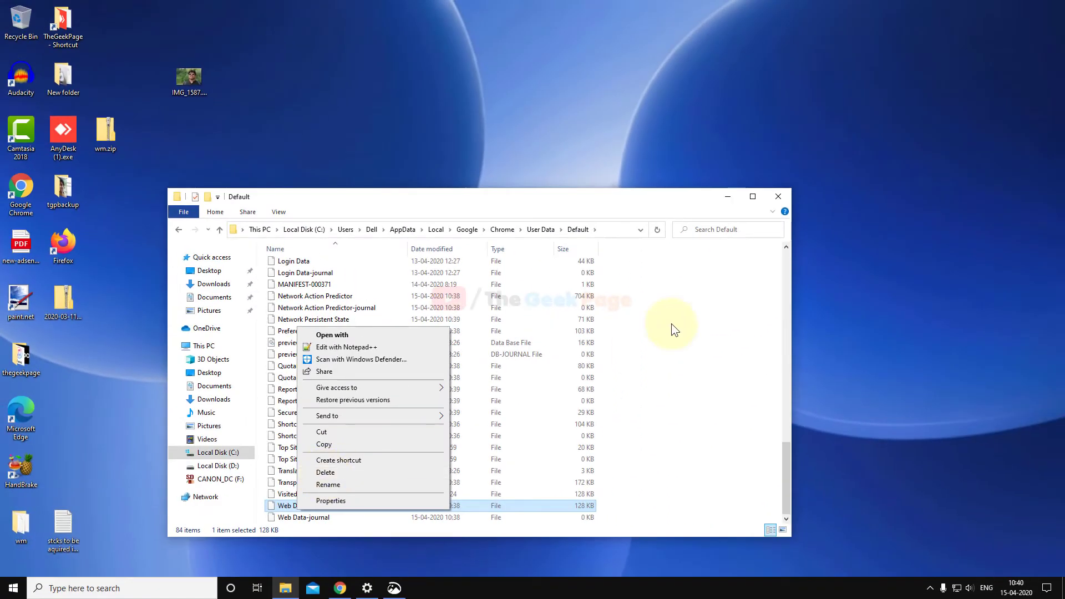
left_click(777, 197)
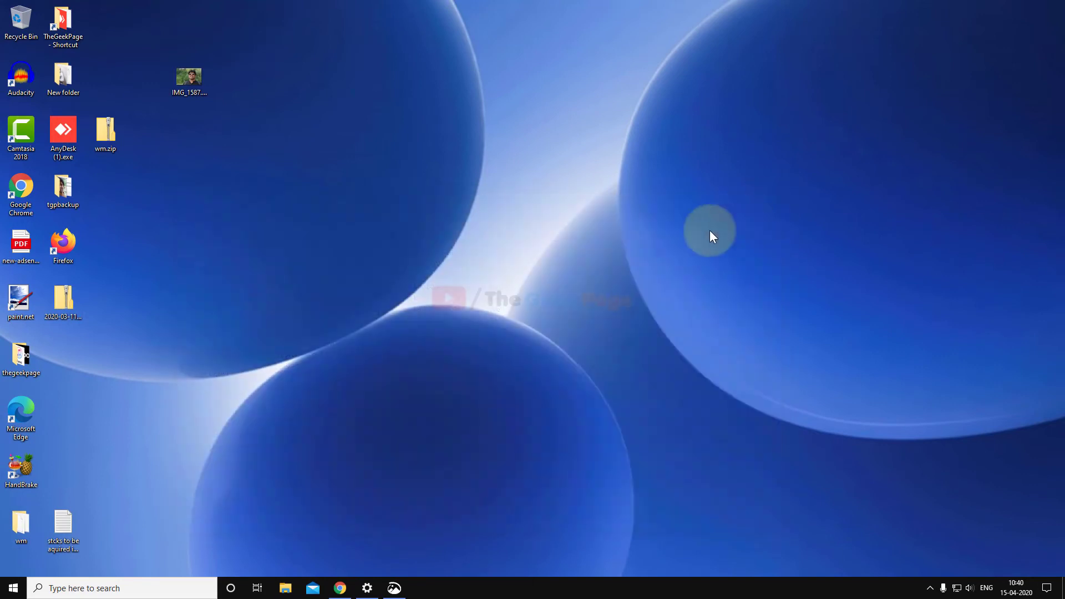